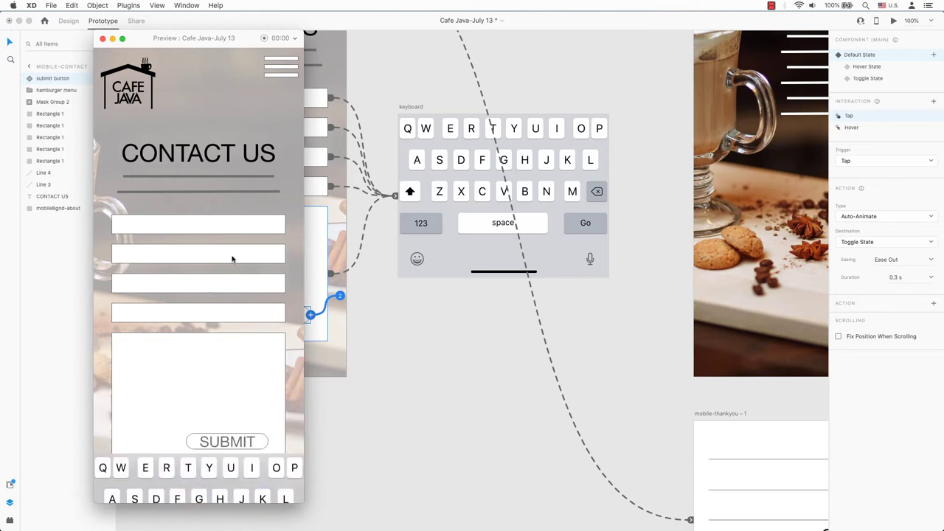
Test the form fields and the SUBMIT button's transition to the menu screen in the preview.
{"action": "left_click", "coordinate": [227, 289]}
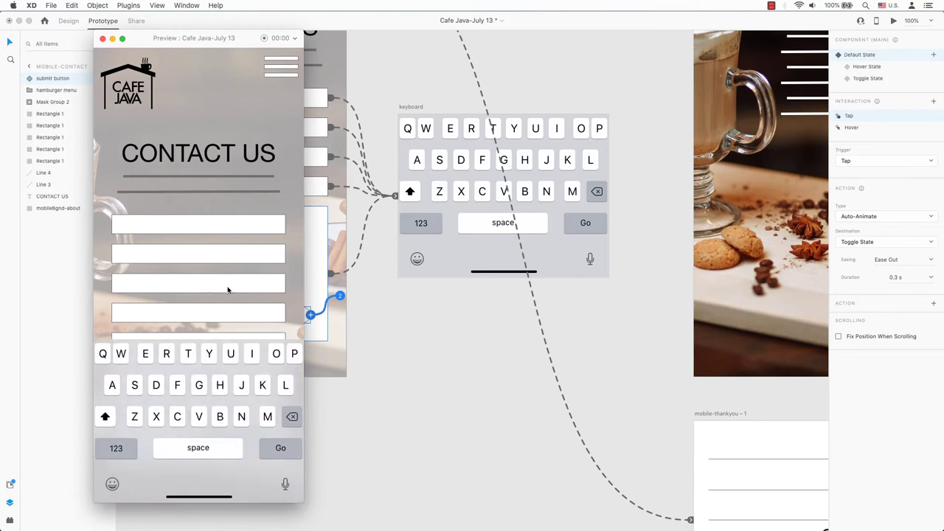
{"action": "left_click", "coordinate": [227, 313]}
{"action": "left_click", "coordinate": [230, 352]}
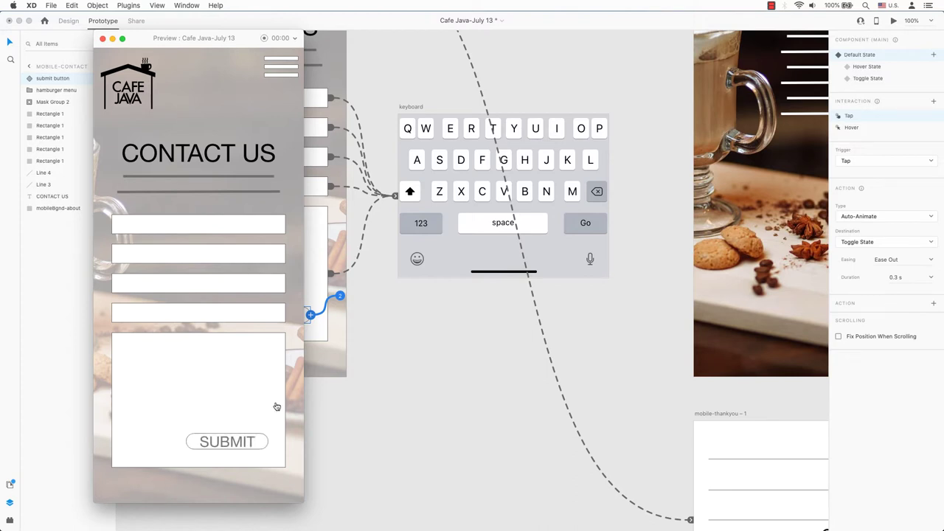
{"action": "left_click", "coordinate": [235, 443]}
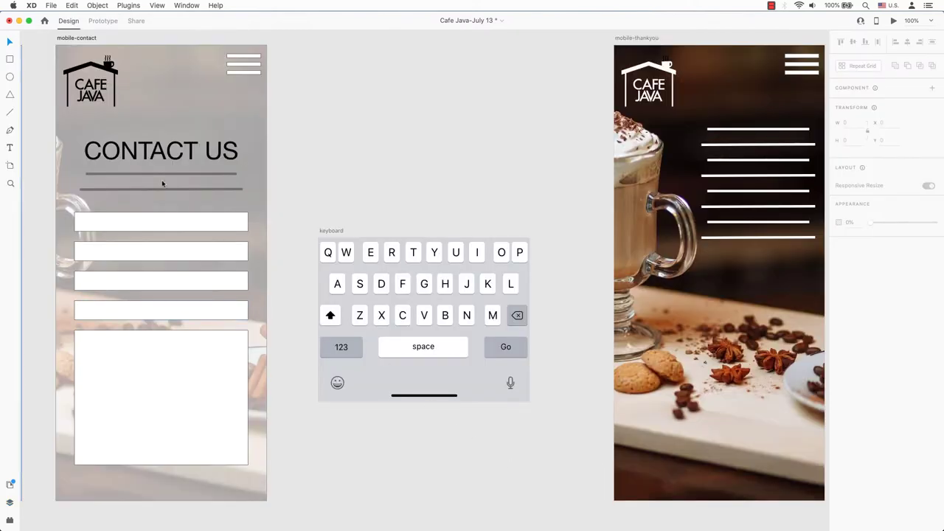
Draw a 168 × 33 rectangle in the message box and round it into a pill with radius 17.
{"action": "left_click", "coordinate": [10, 60]}
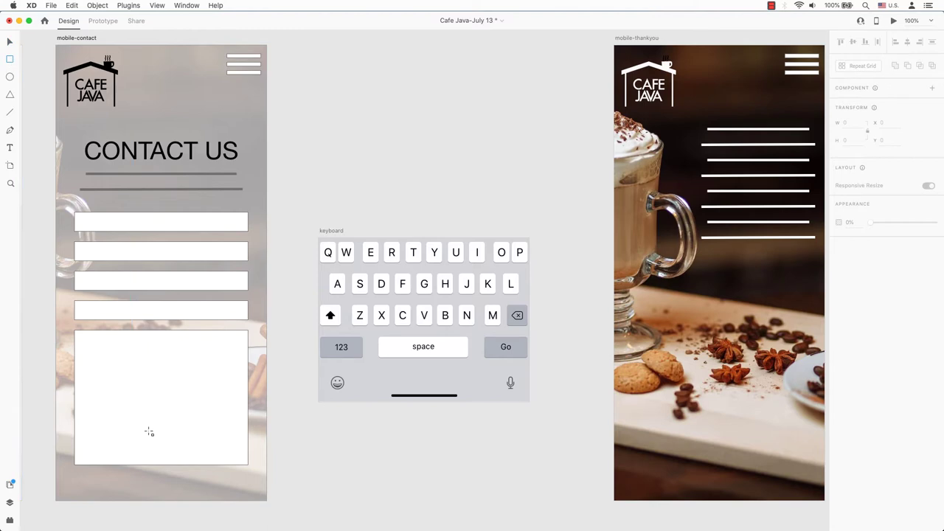
{"action": "left_click_drag", "start_coordinate": [149, 431], "coordinate": [231, 446]}
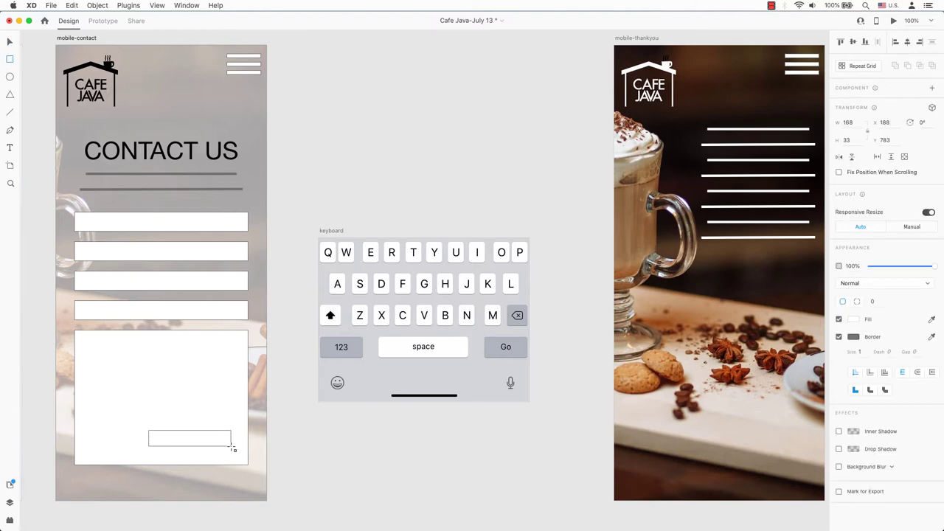
{"action": "left_click_drag", "start_coordinate": [139, 420], "coordinate": [249, 473]}
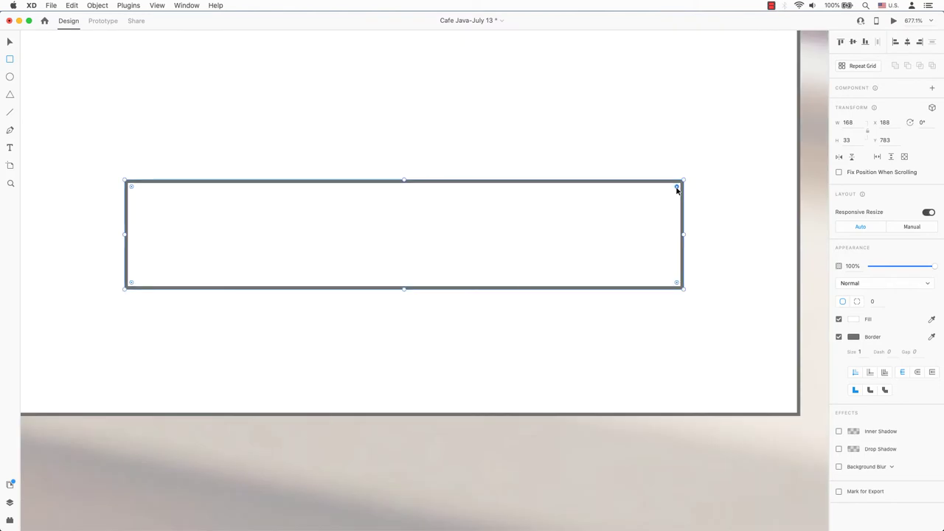
{"action": "left_click_drag", "start_coordinate": [677, 190], "coordinate": [588, 216]}
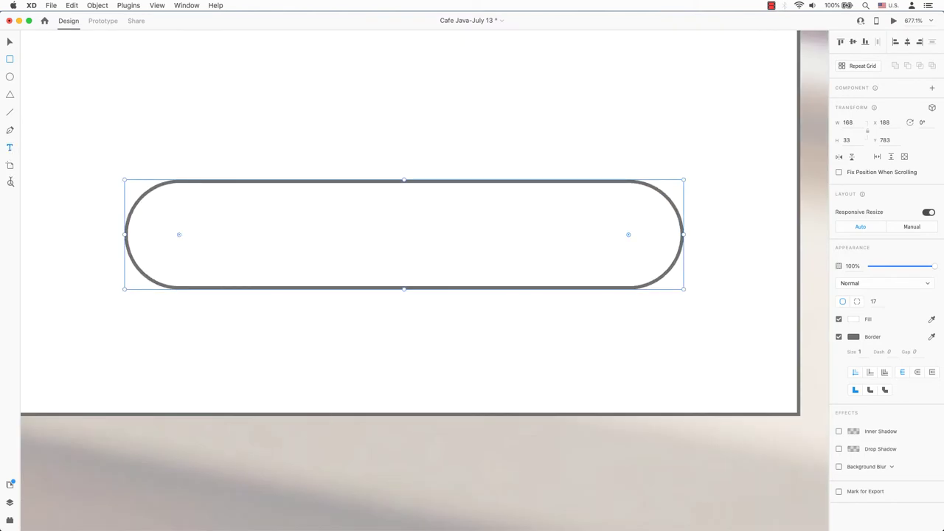
Add a 30 pt SUBMIT label inside the pill and select it together with the pill.
{"action": "left_click", "coordinate": [10, 503]}
{"action": "type", "text": "SUBMIT"}
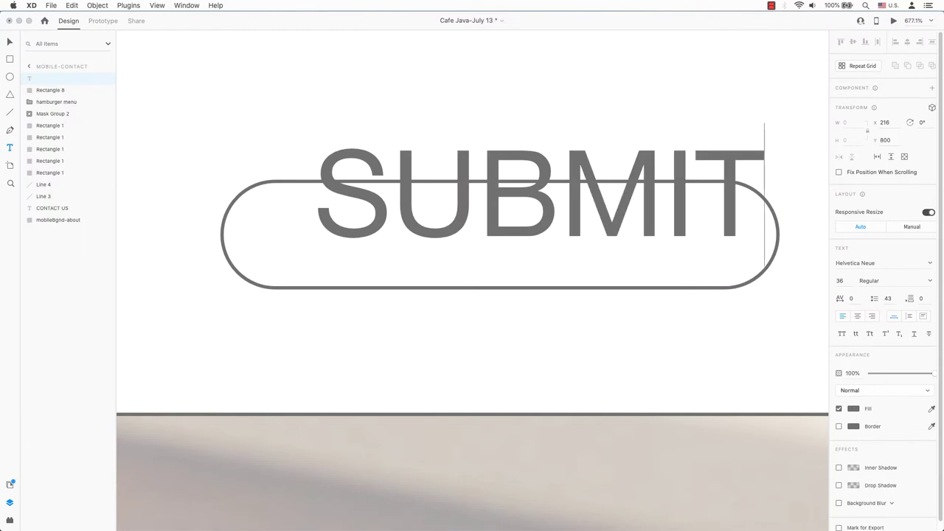
{"action": "key", "text": "Escape"}
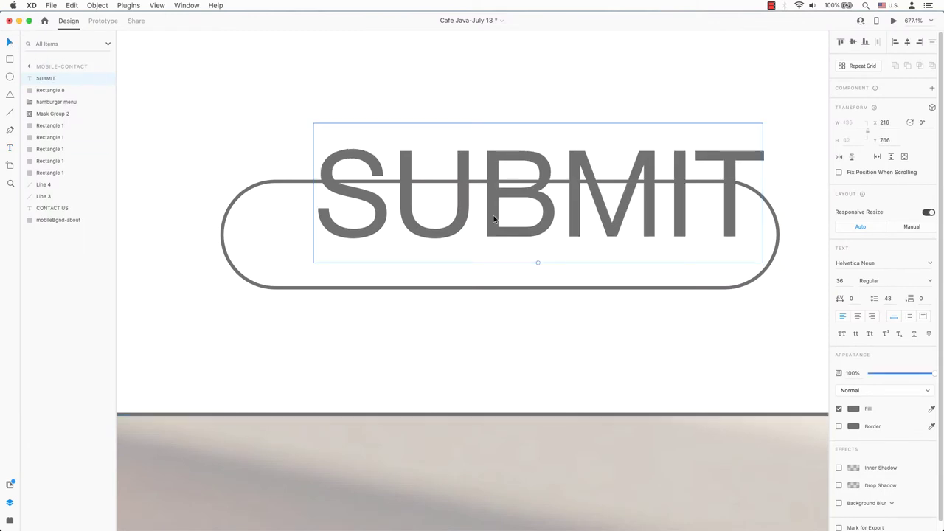
{"action": "left_click_drag", "start_coordinate": [494, 219], "coordinate": [460, 255]}
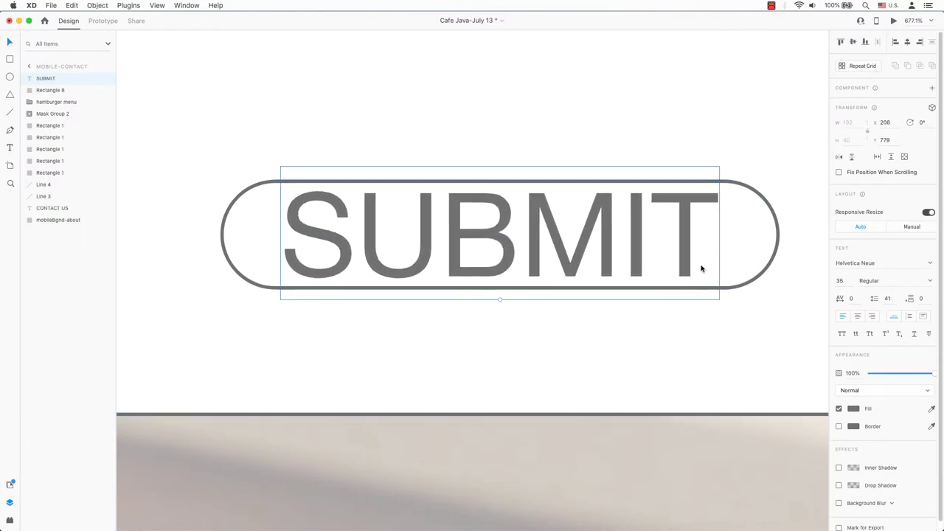
{"action": "key", "text": "super+shift+comma"}
{"action": "key", "text": "super+shift+comma"}
{"action": "key", "text": "super+shift+comma"}
{"action": "key", "text": "super+shift+comma"}
{"action": "key", "text": "super+shift+comma"}
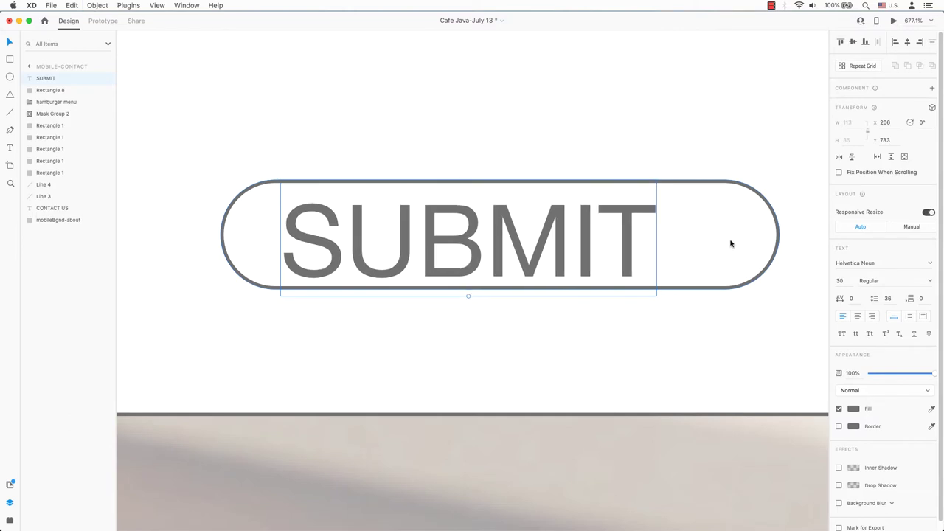
{"action": "left_click", "coordinate": [771, 211], "text": "shift"}
Centre the SUBMIT text in the pill vertically and horizontally, then group them.
{"action": "left_click", "coordinate": [856, 44]}
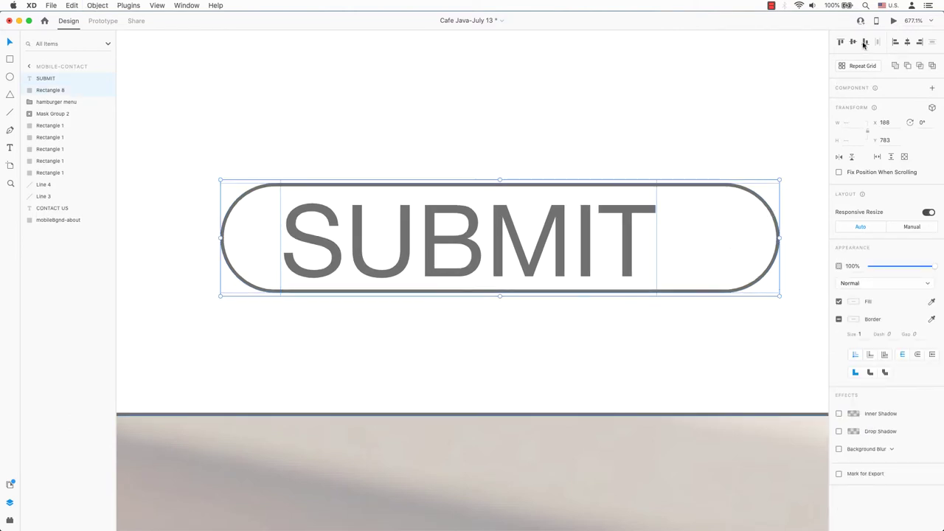
{"action": "left_click", "coordinate": [907, 43]}
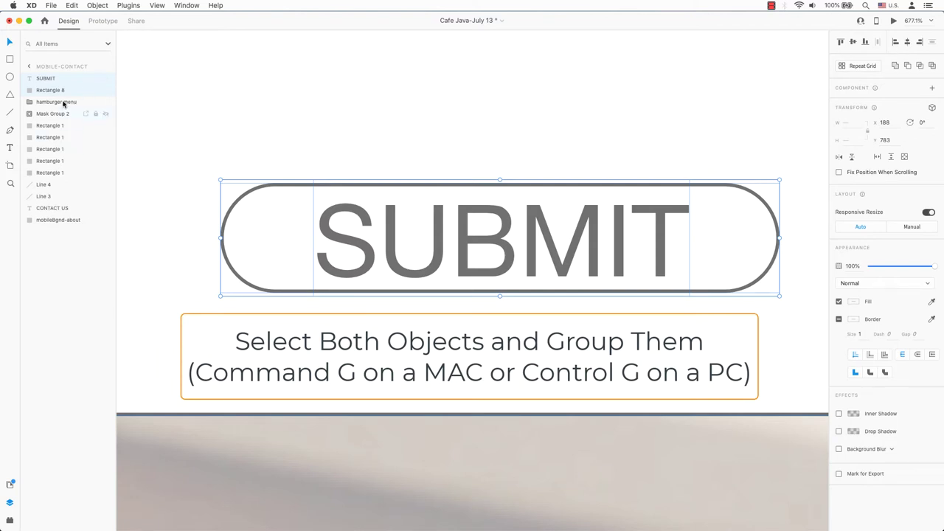
{"action": "key", "text": "super+g"}
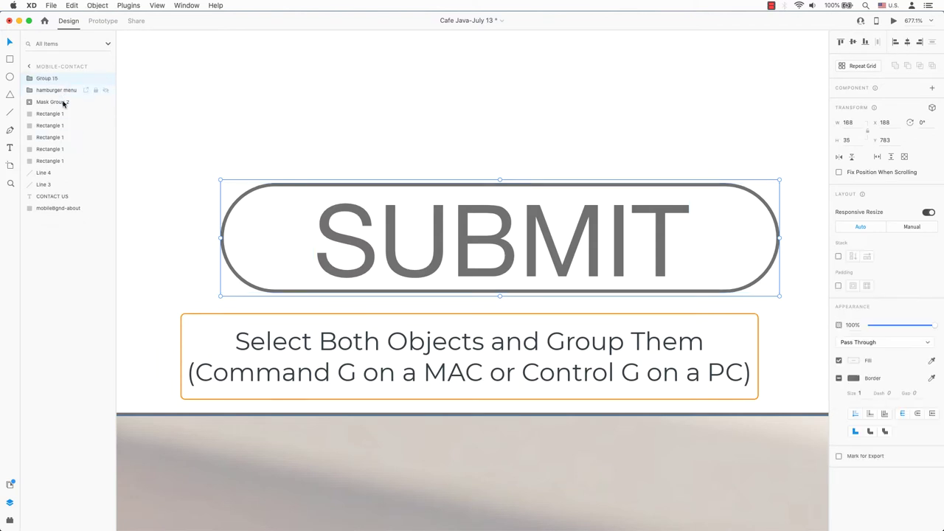
{"action": "left_click", "coordinate": [98, 5]}
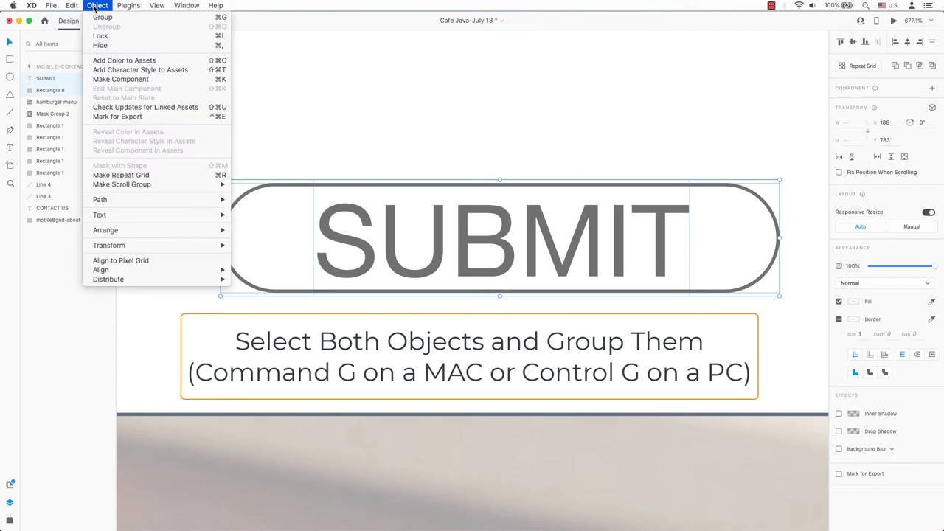
{"action": "left_click", "coordinate": [97, 5]}
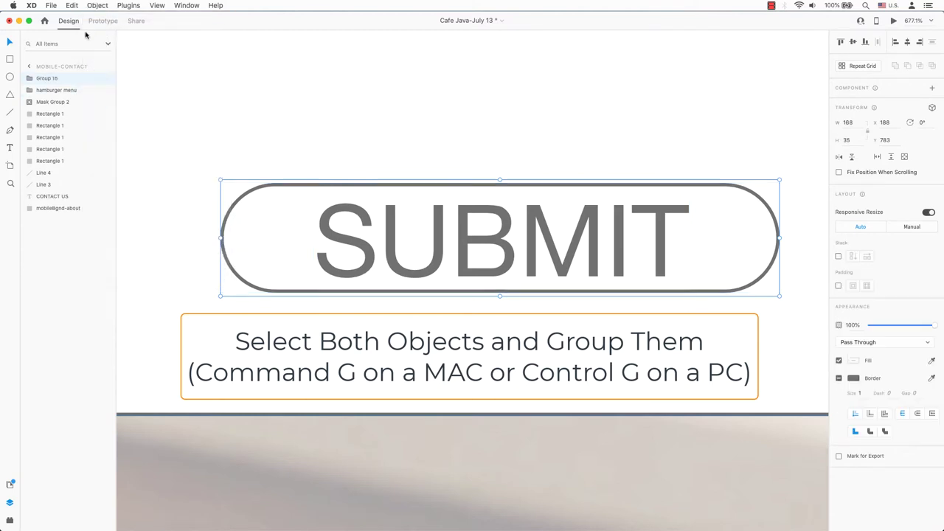
Rename the group layer to 'submit button'.
{"action": "double_click", "coordinate": [44, 79]}
{"action": "type", "text": "sub"}
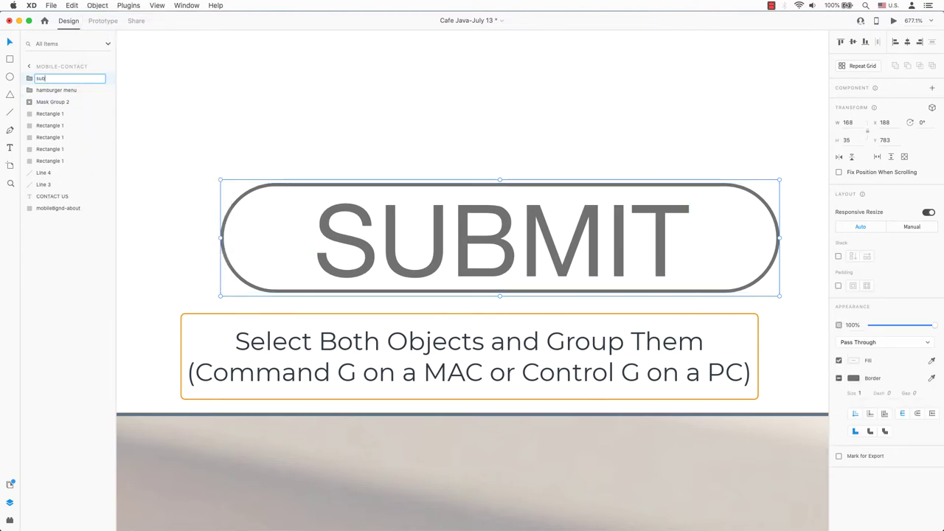
{"action": "type", "text": "mit button"}
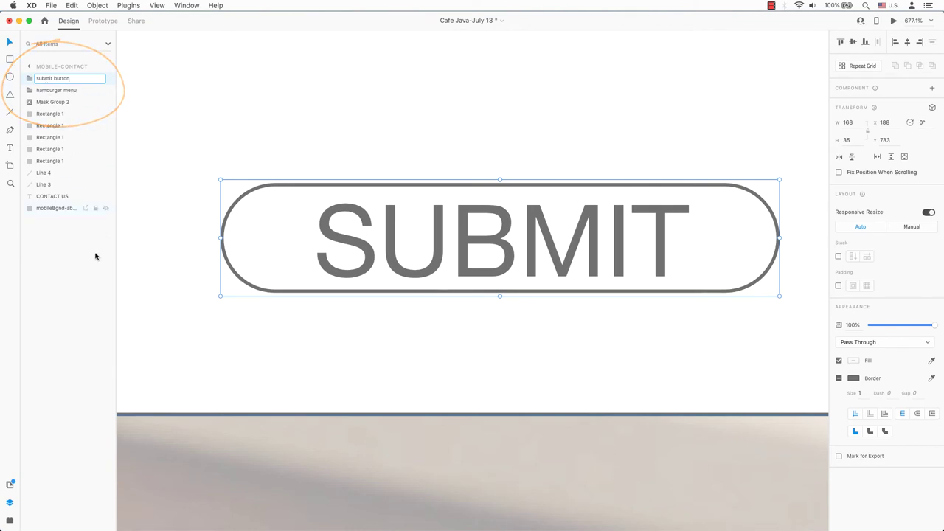
Turn the group into a main component and name its layer 'submit button'.
{"action": "key", "text": "super+k"}
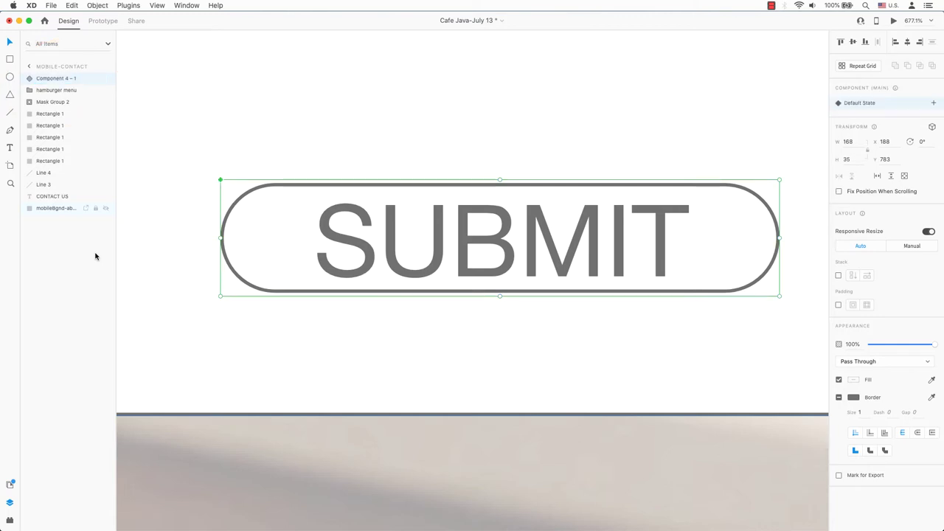
{"action": "key", "text": "super+z"}
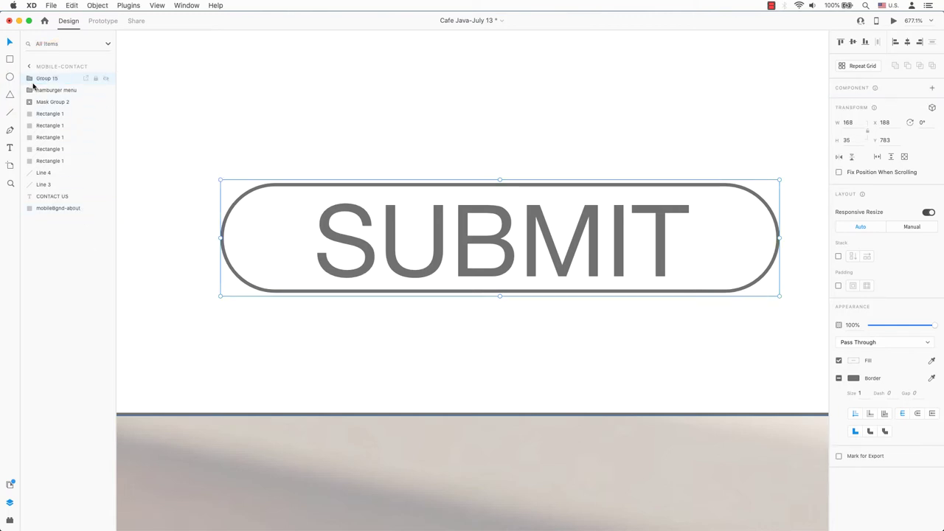
{"action": "key", "text": "super+k"}
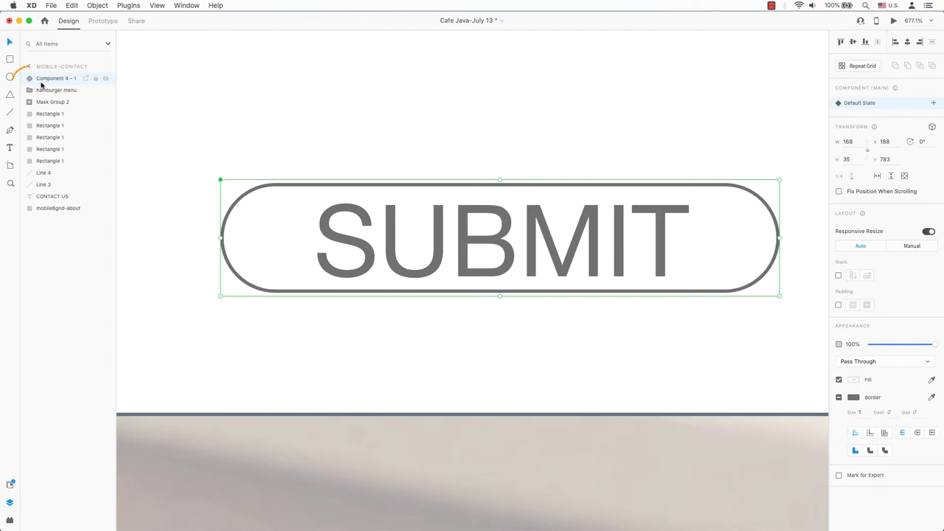
{"action": "double_click", "coordinate": [53, 79]}
{"action": "type", "text": "S"}
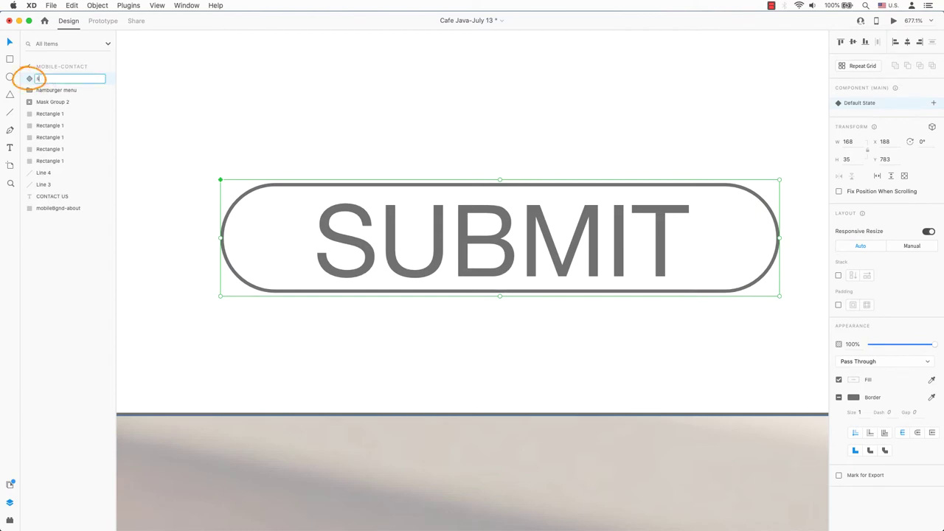
{"action": "type", "text": "ubmit button"}
{"action": "key", "text": "Return"}
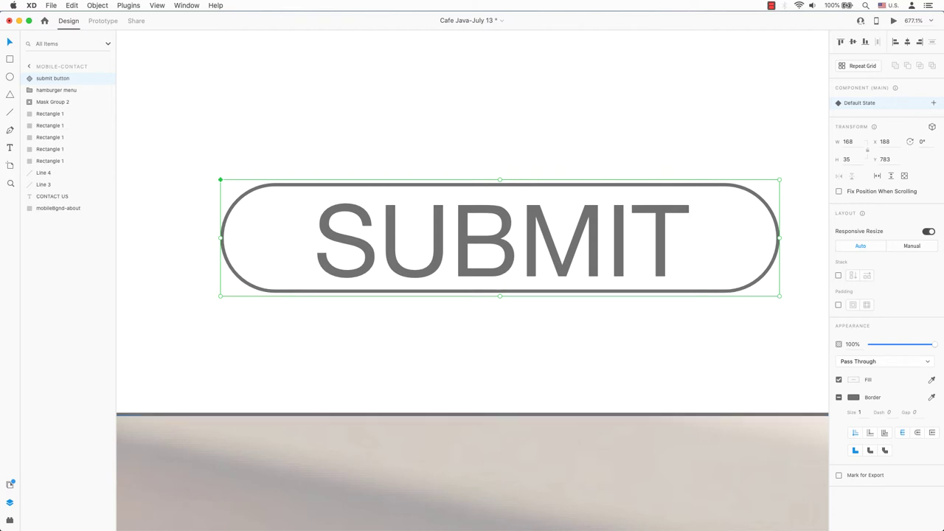
Add a Hover State to the component and recolour its SUBMIT text orange.
{"action": "left_click", "coordinate": [933, 103]}
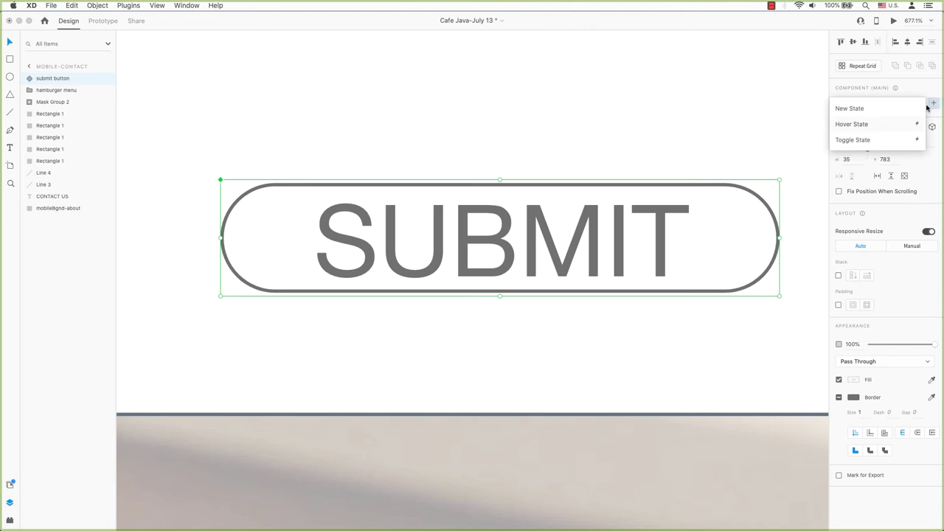
{"action": "left_click", "coordinate": [855, 124]}
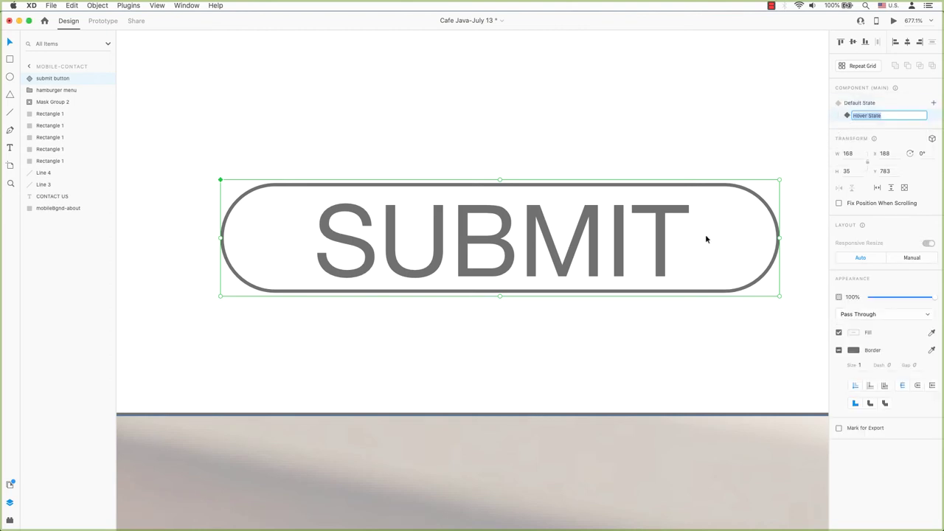
{"action": "double_click", "coordinate": [642, 264]}
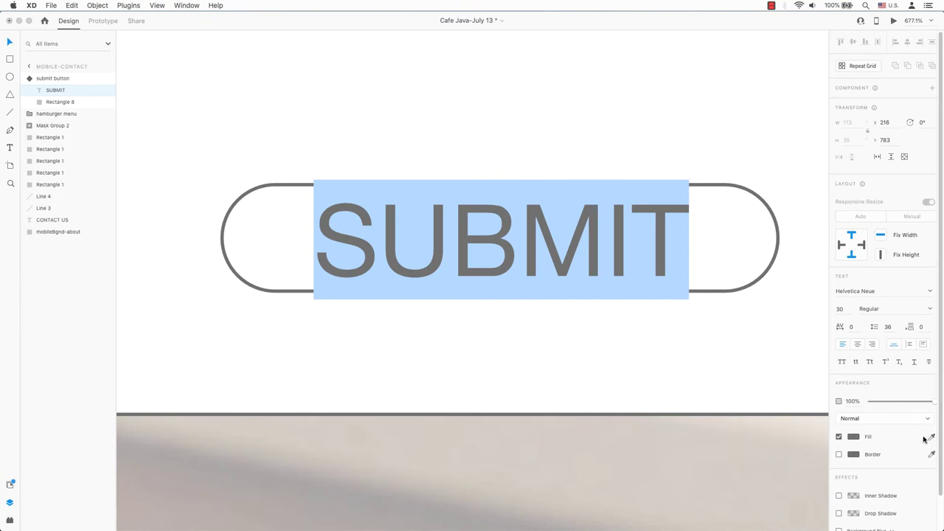
{"action": "left_click", "coordinate": [853, 438]}
{"action": "left_click_drag", "start_coordinate": [820, 452], "coordinate": [819, 449]}
{"action": "left_click", "coordinate": [807, 388]}
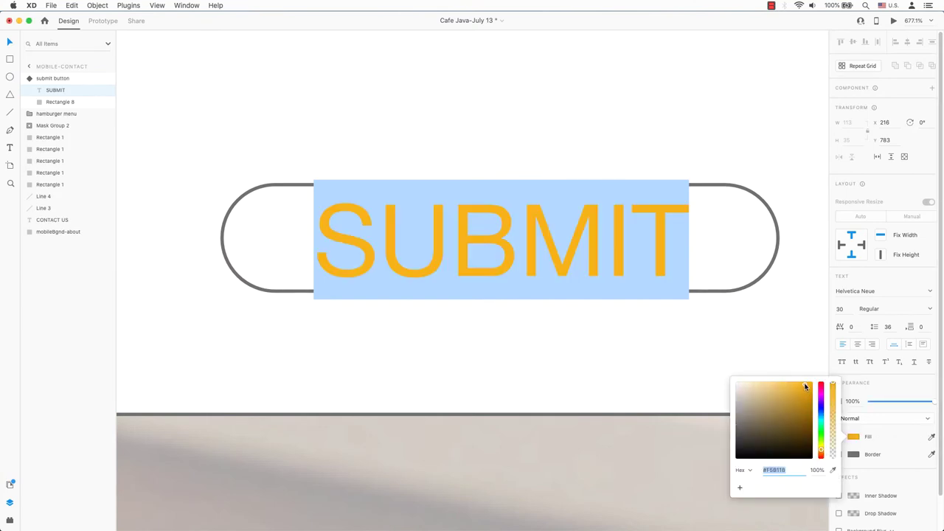
{"action": "left_click", "coordinate": [739, 292]}
In the Hover State, fill the pill with the border's dark grey and remove its border.
{"action": "double_click", "coordinate": [743, 292]}
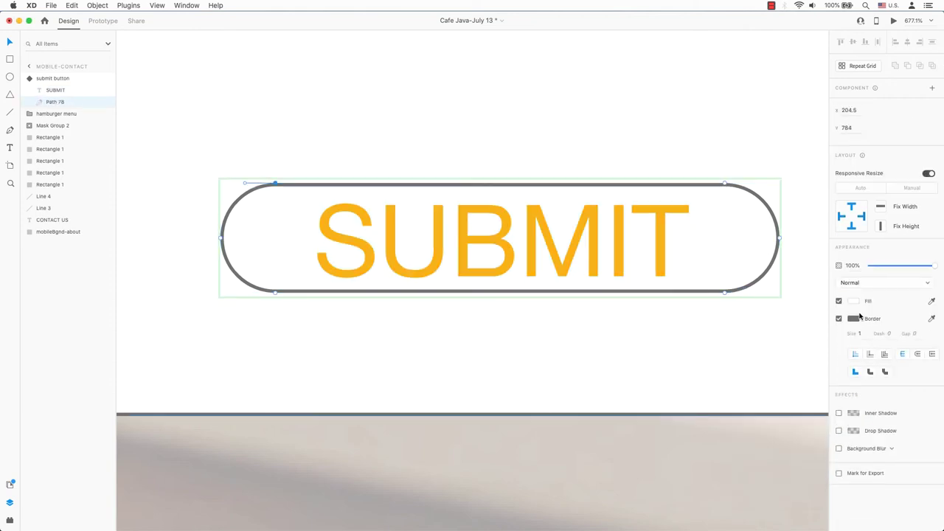
{"action": "left_click", "coordinate": [851, 302]}
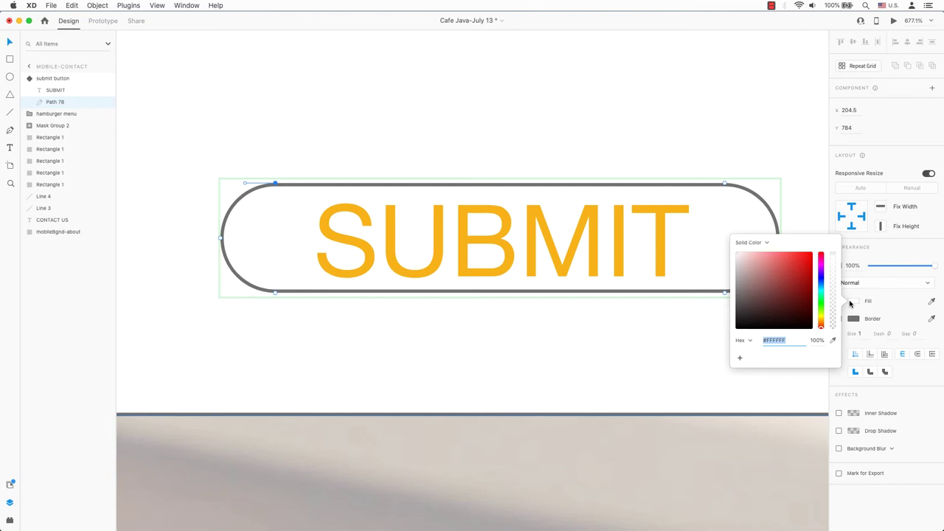
{"action": "left_click", "coordinate": [930, 304]}
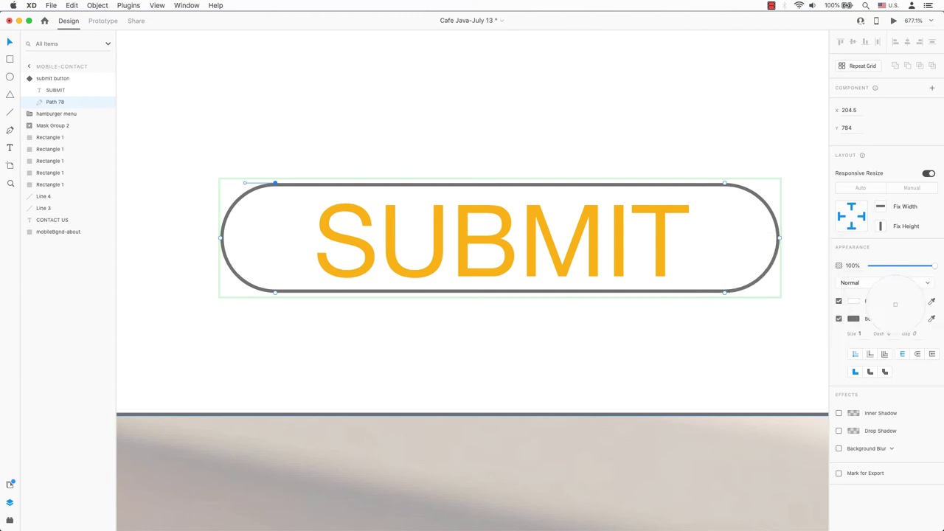
{"action": "left_click", "coordinate": [853, 320]}
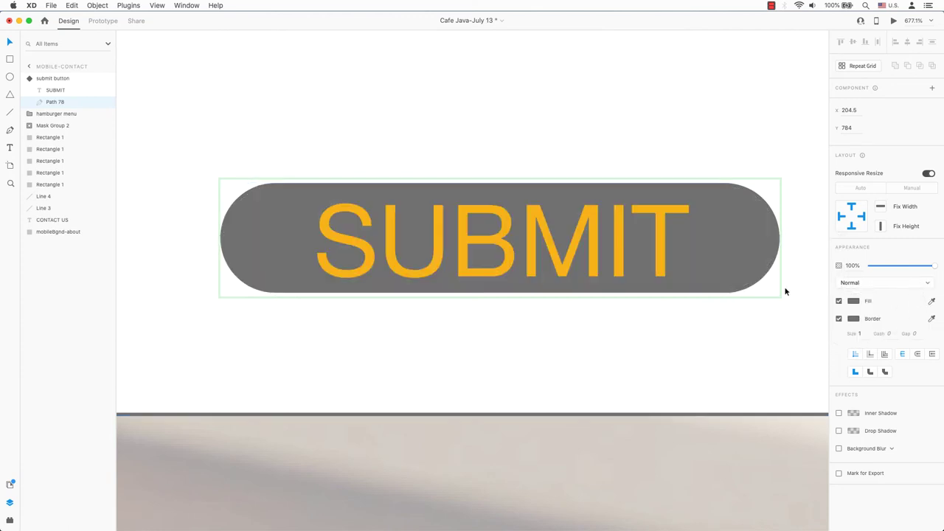
{"action": "left_click", "coordinate": [839, 319]}
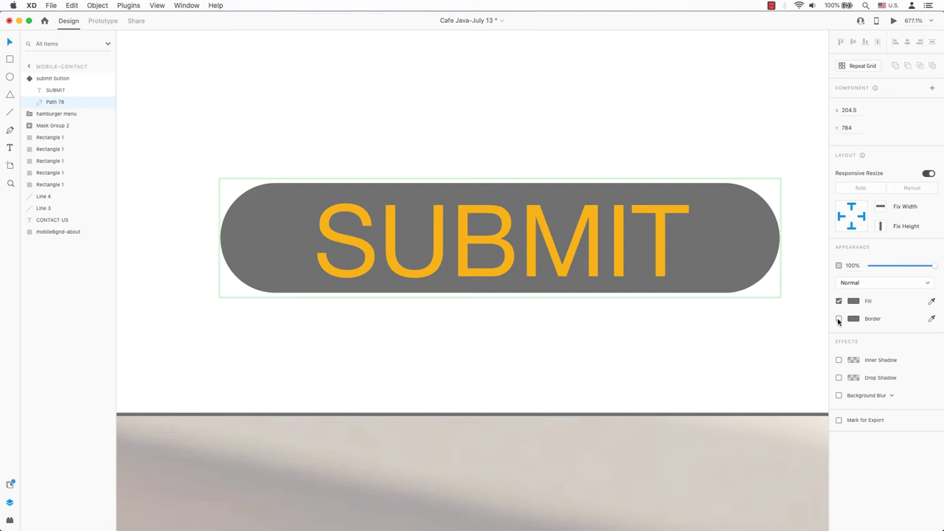
Make the Hover State's SUBMIT text white.
{"action": "left_click", "coordinate": [763, 339]}
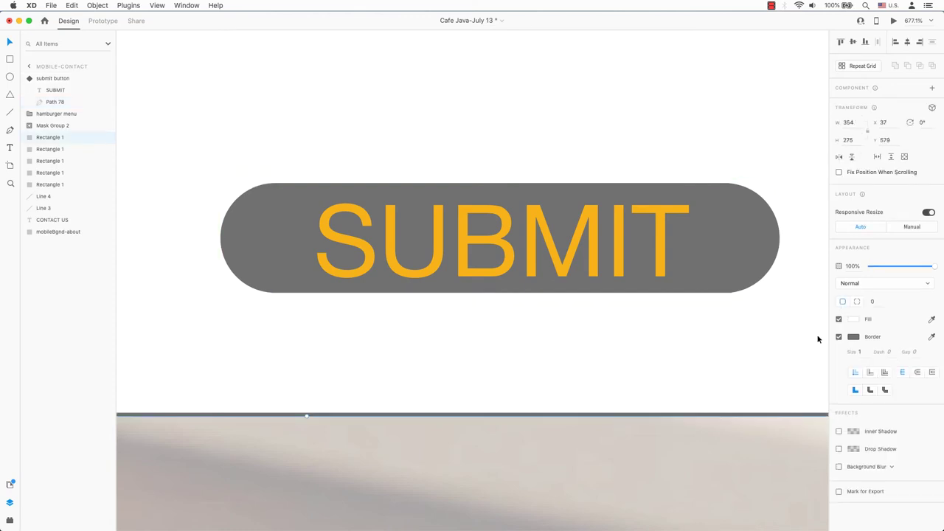
{"action": "double_click", "coordinate": [544, 260]}
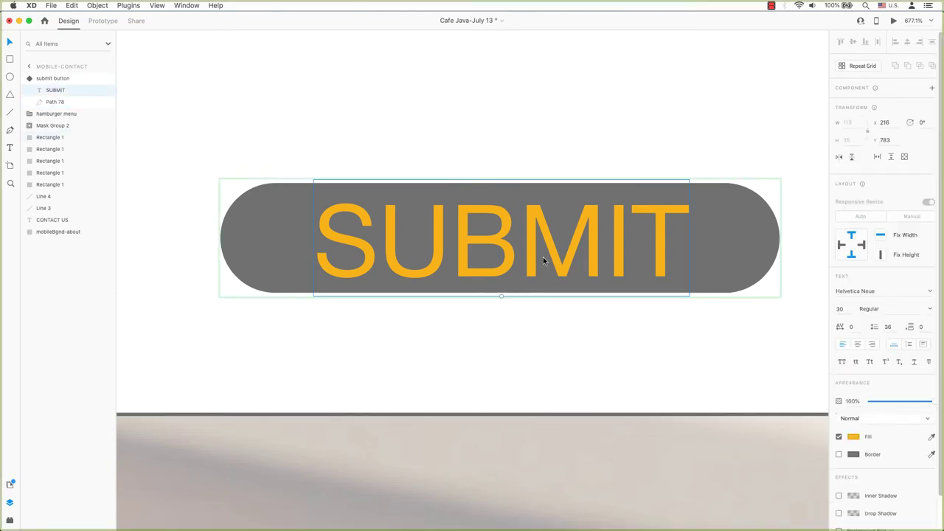
{"action": "left_click", "coordinate": [931, 436]}
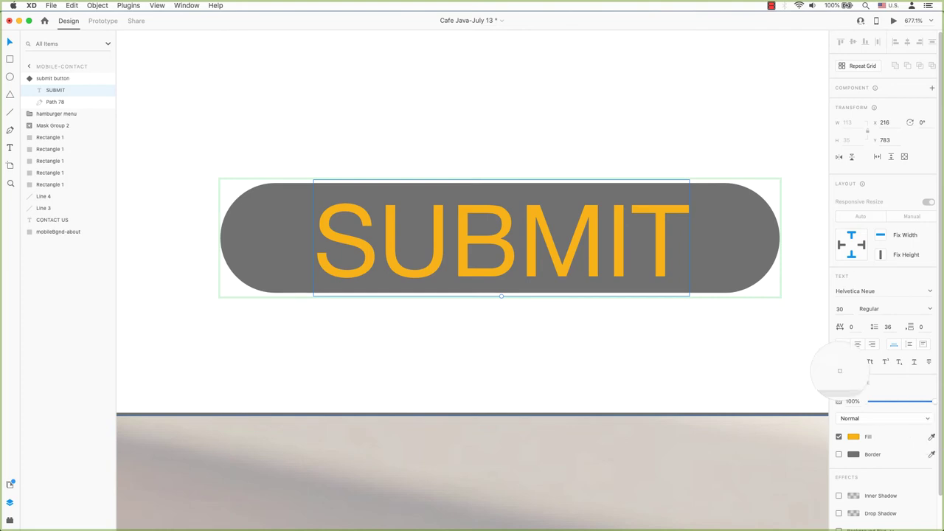
{"action": "left_click", "coordinate": [737, 332]}
Switch the submit button back to its Default State and check the hover in Desktop Preview.
{"action": "left_click", "coordinate": [753, 345]}
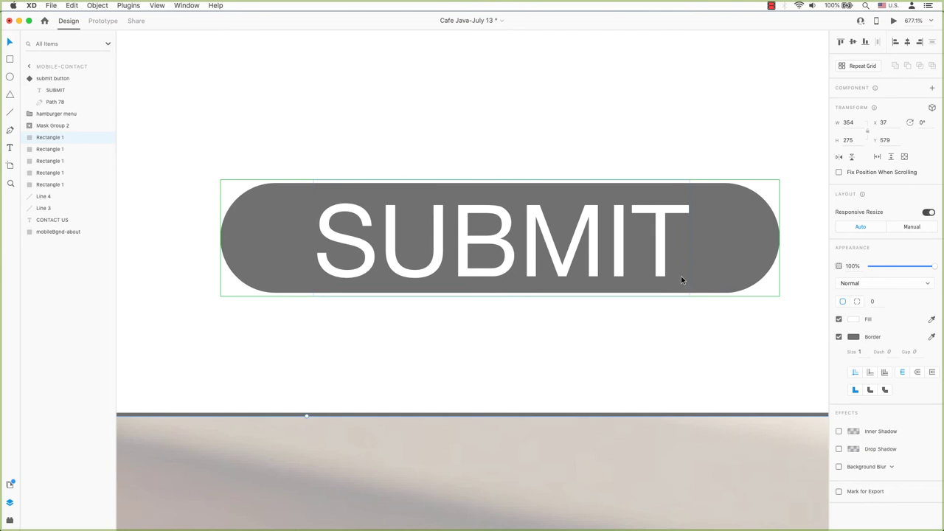
{"action": "left_click", "coordinate": [661, 267]}
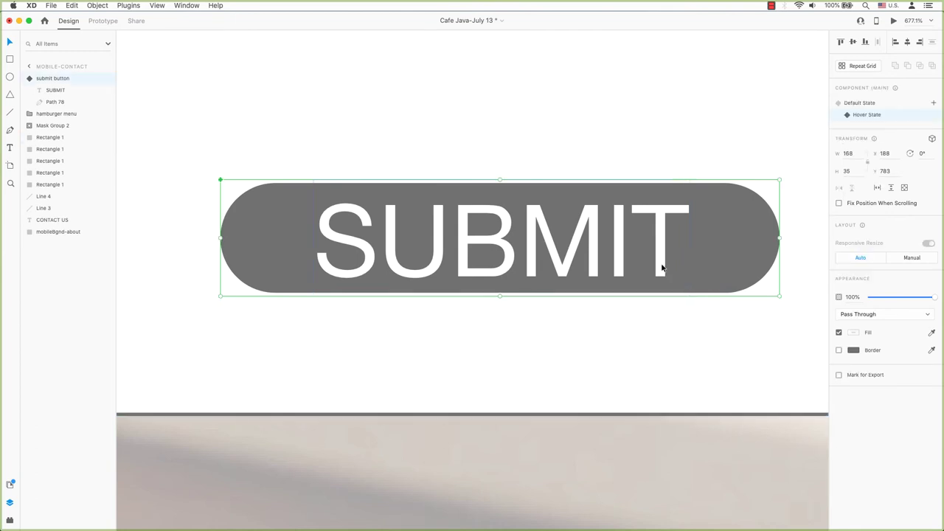
{"action": "left_click", "coordinate": [806, 140]}
{"action": "left_click", "coordinate": [759, 226]}
{"action": "left_click", "coordinate": [861, 104]}
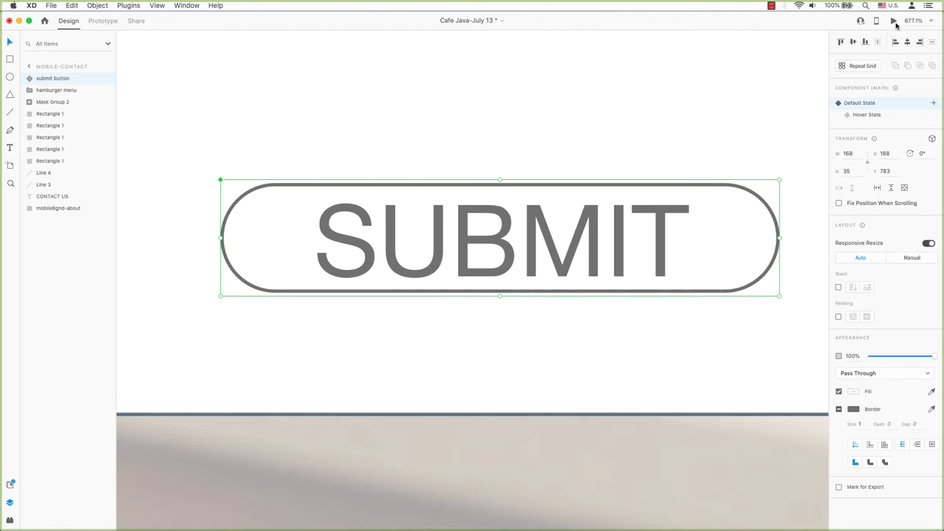
{"action": "left_click", "coordinate": [894, 21]}
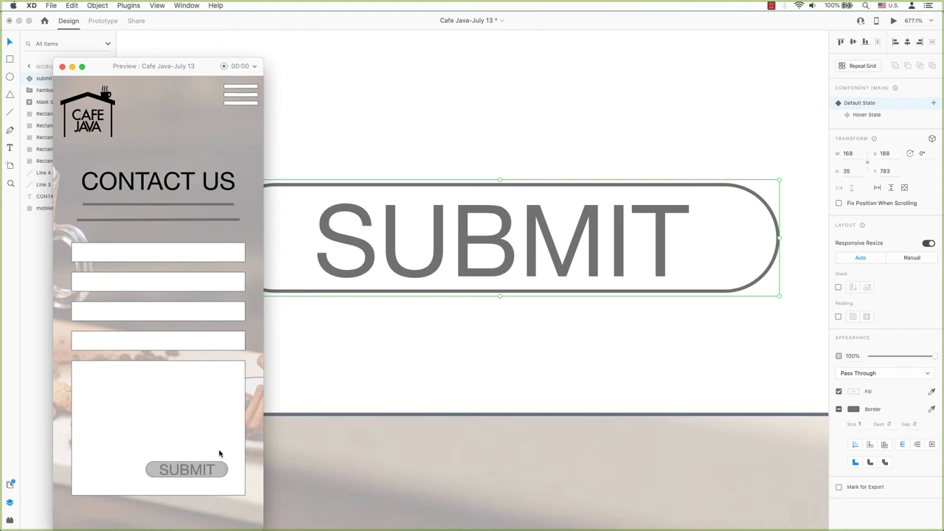
In Prototype mode, make Default State auto-animate to Hover State on hover (Ease Out, 0.3 s).
{"action": "left_click", "coordinate": [102, 21]}
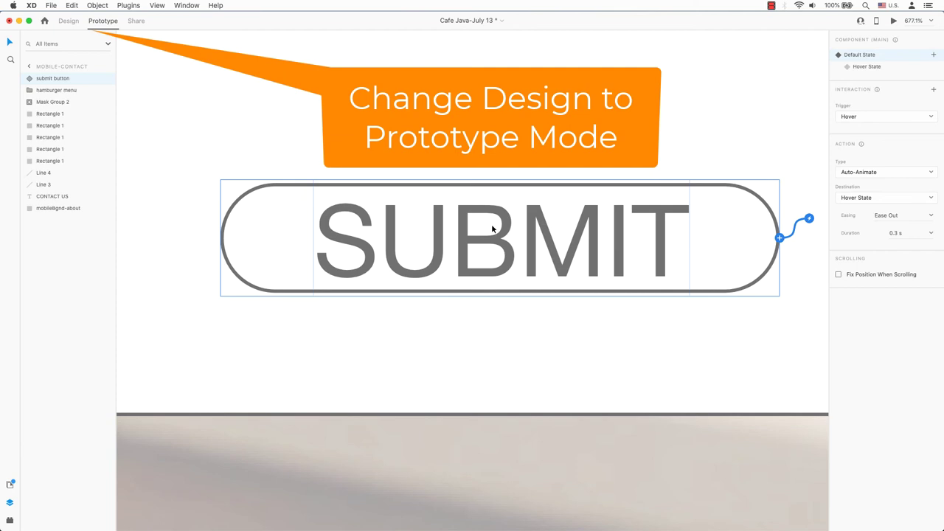
{"action": "left_click", "coordinate": [866, 118]}
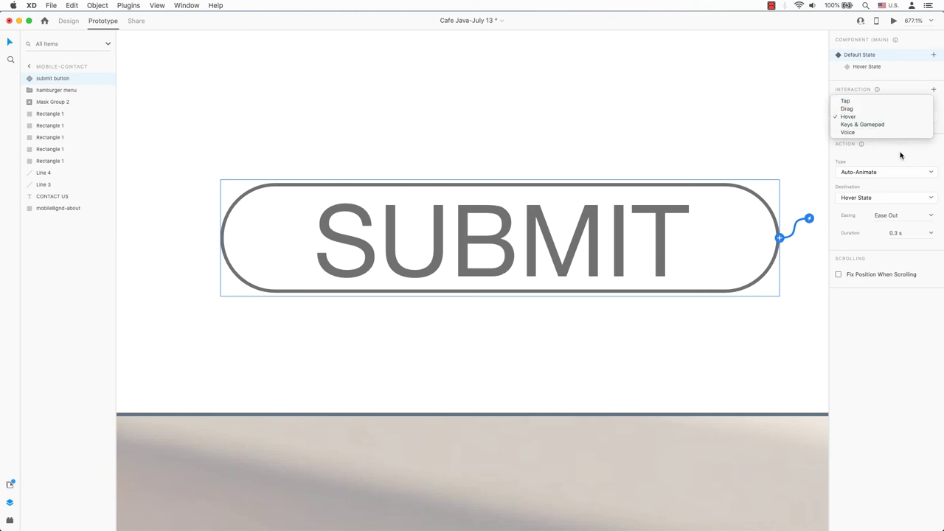
{"action": "left_click", "coordinate": [867, 118]}
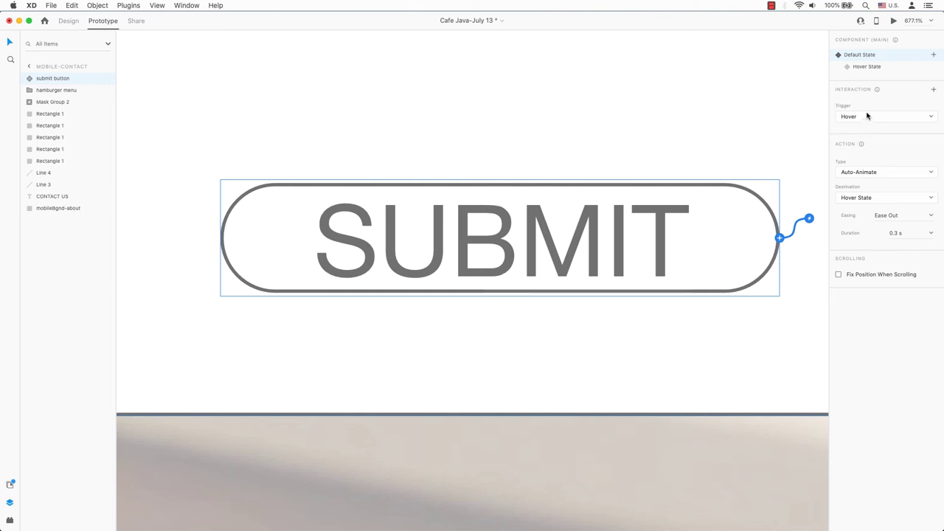
{"action": "left_click", "coordinate": [867, 66]}
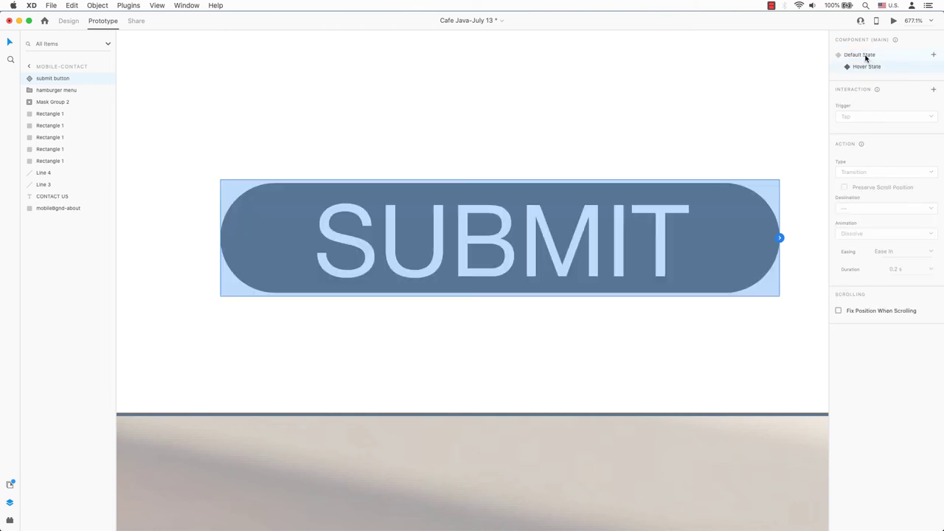
{"action": "left_click", "coordinate": [860, 54]}
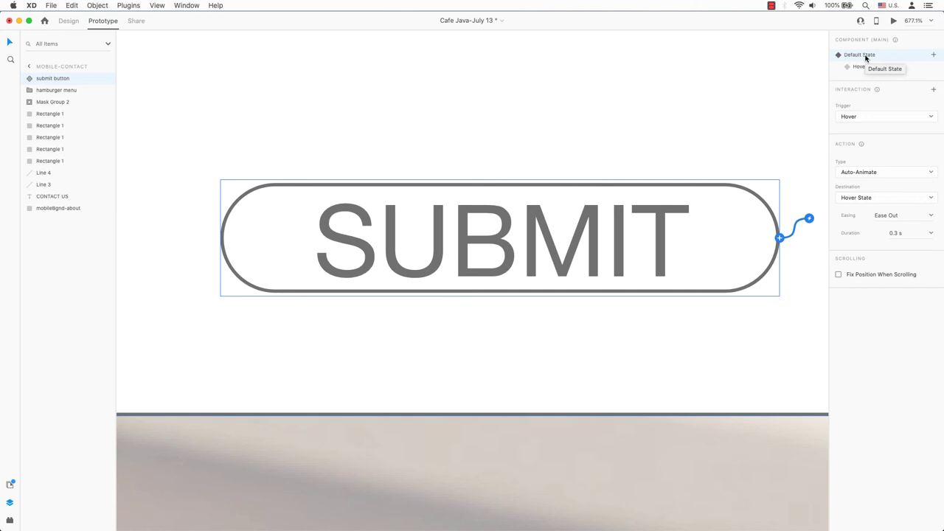
{"action": "left_click", "coordinate": [862, 118]}
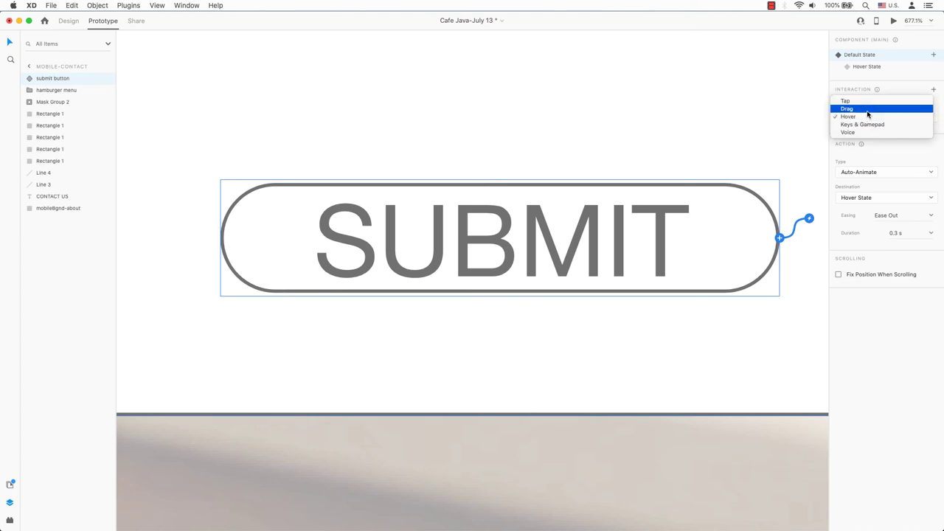
{"action": "left_click", "coordinate": [912, 161]}
{"action": "left_click", "coordinate": [903, 172]}
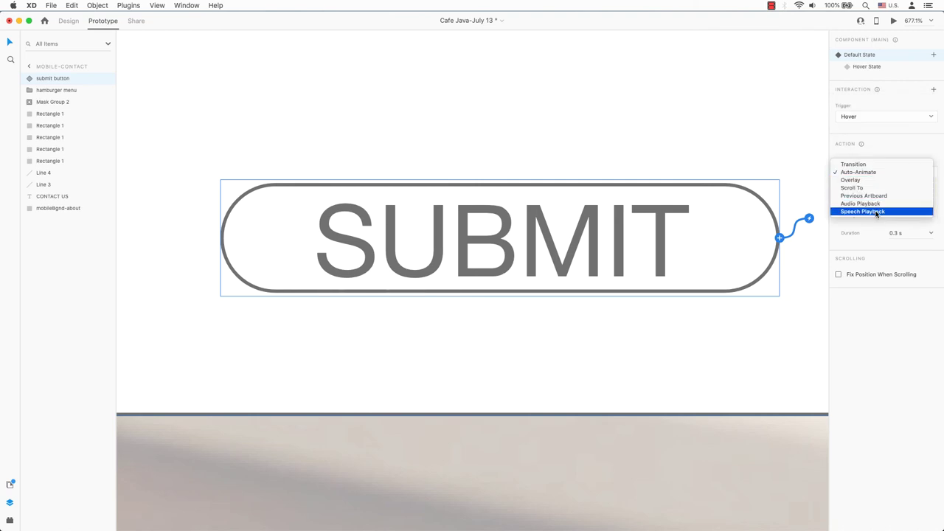
{"action": "left_click", "coordinate": [909, 148]}
{"action": "left_click_drag", "start_coordinate": [888, 215], "coordinate": [867, 236]}
{"action": "left_click", "coordinate": [863, 244]}
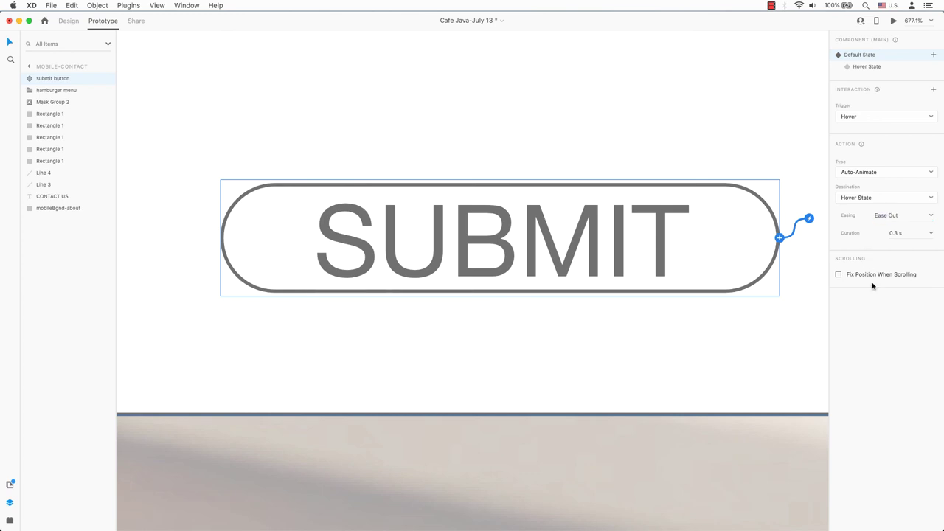
{"action": "left_click", "coordinate": [869, 68]}
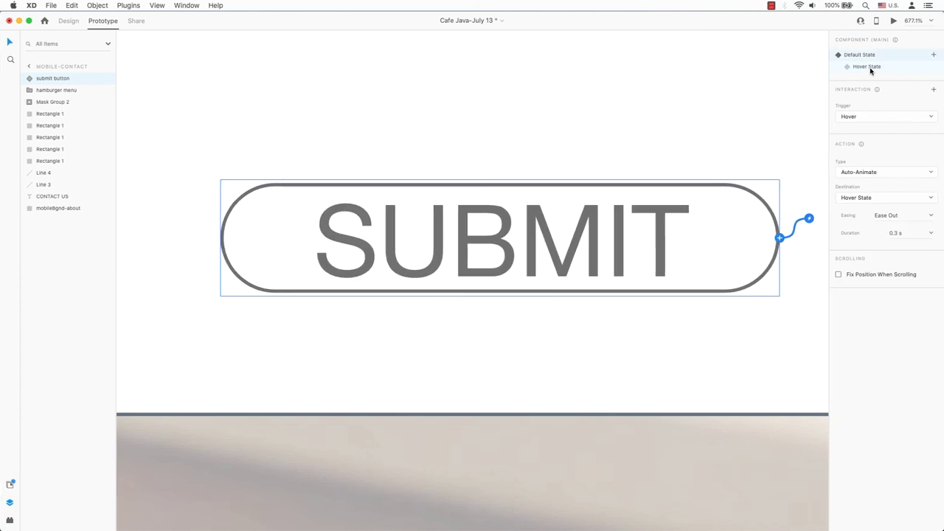
Add a Toggle State to the button, link its tap to mobile-thankyou, and preview it.
{"action": "left_click", "coordinate": [933, 56]}
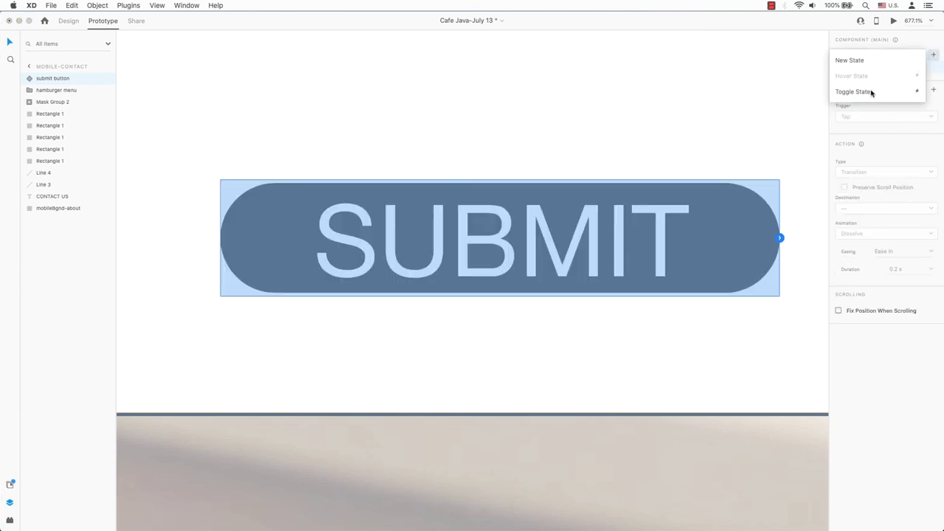
{"action": "left_click", "coordinate": [867, 92]}
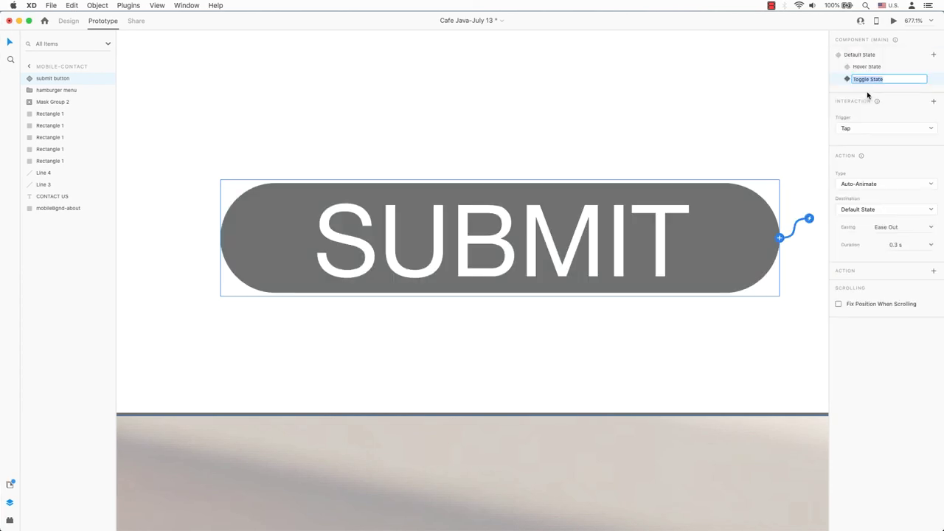
{"action": "key", "text": "Return"}
{"action": "key", "text": "super+1"}
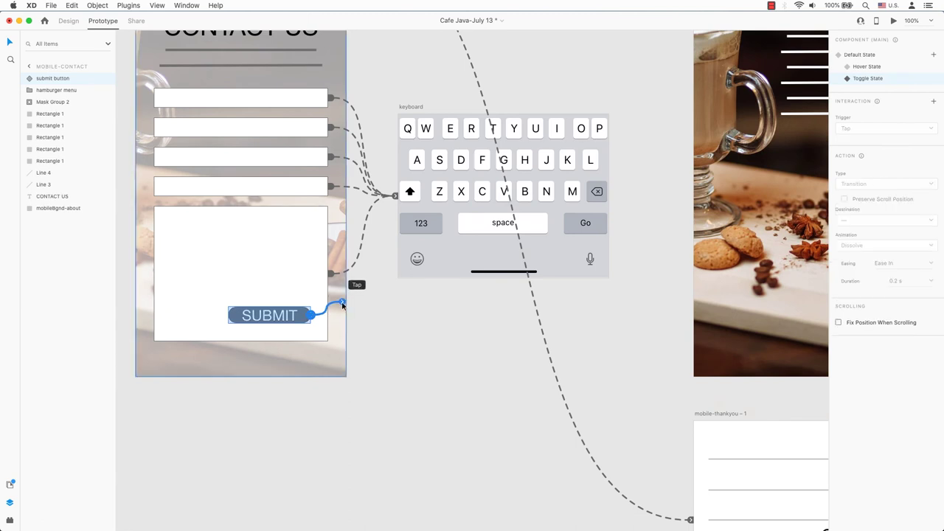
{"action": "left_click_drag", "start_coordinate": [313, 315], "coordinate": [708, 151]}
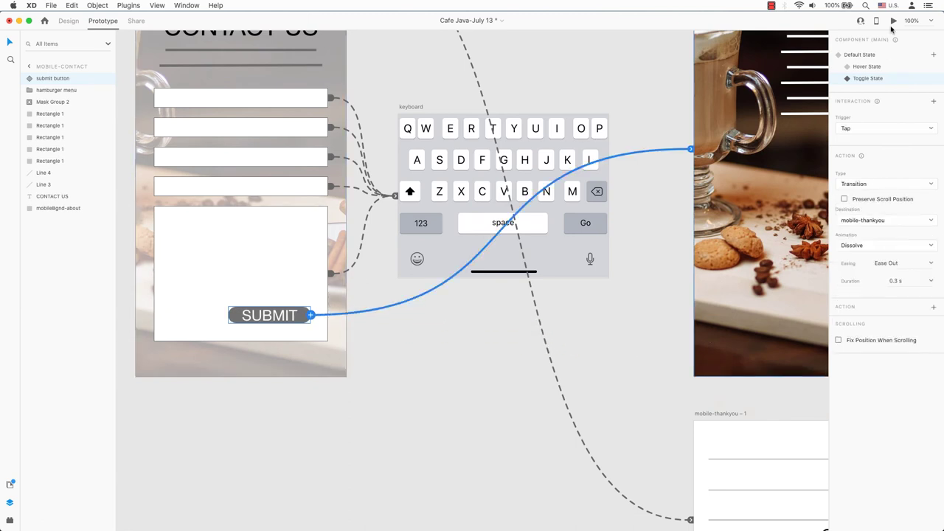
{"action": "left_click", "coordinate": [893, 20]}
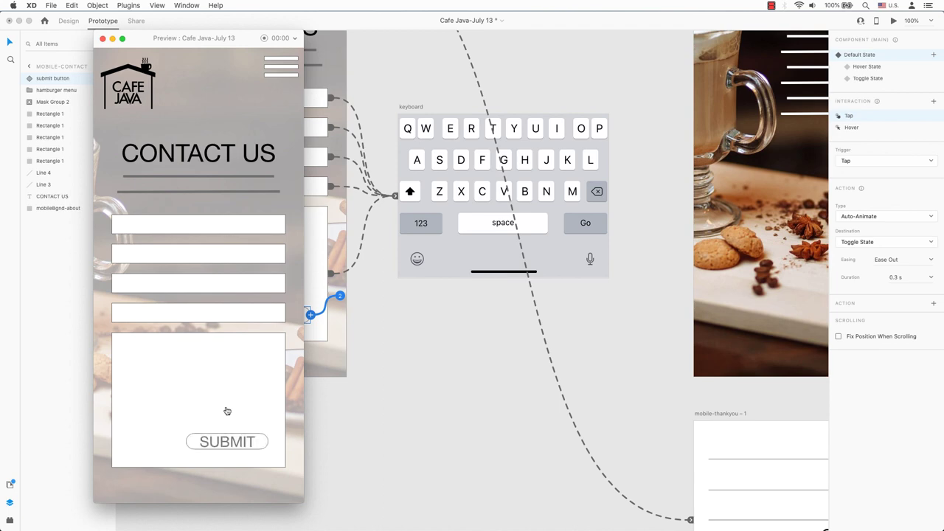
Tap SUBMIT in the preview to confirm it opens the mobile-thankyou screen.
{"action": "left_click", "coordinate": [230, 443]}
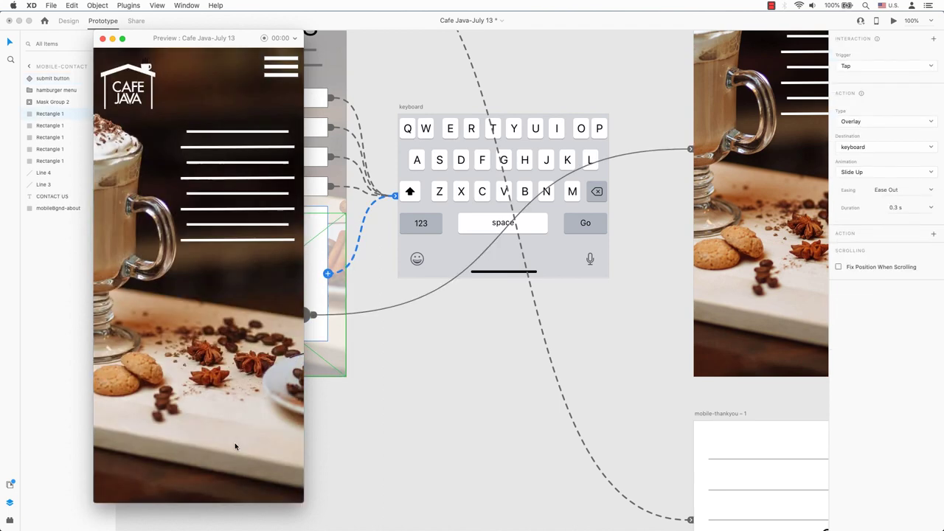